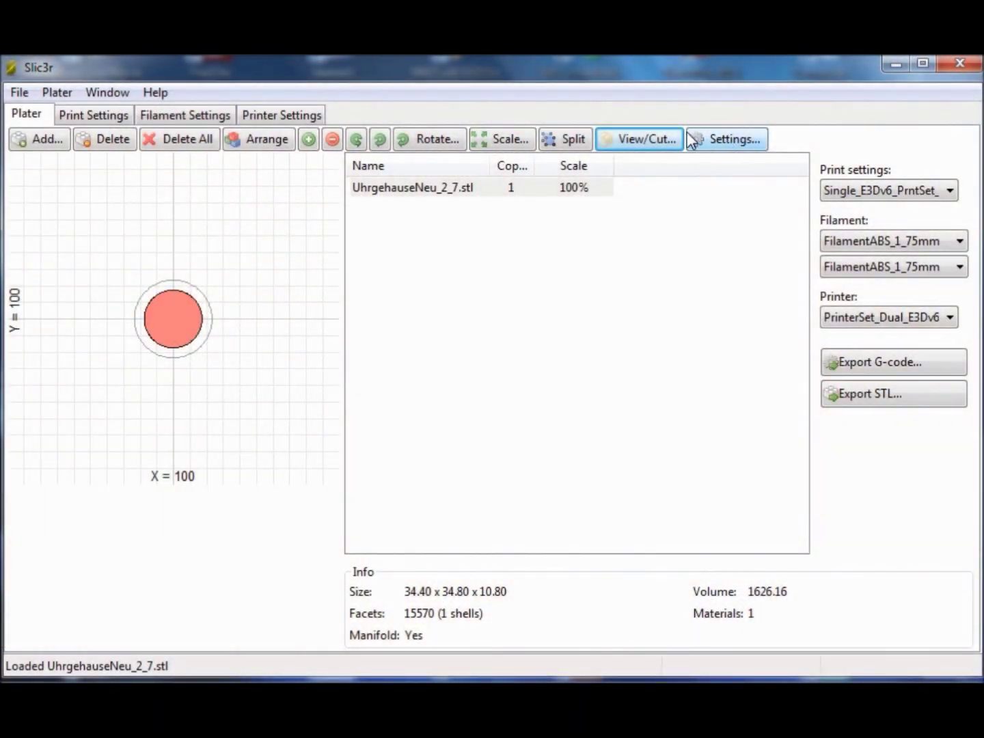
# Step: Open the View/Cut 3D view of the loaded UhrgehauseNeu_2_7.stl housing
pyautogui.click(659, 138)
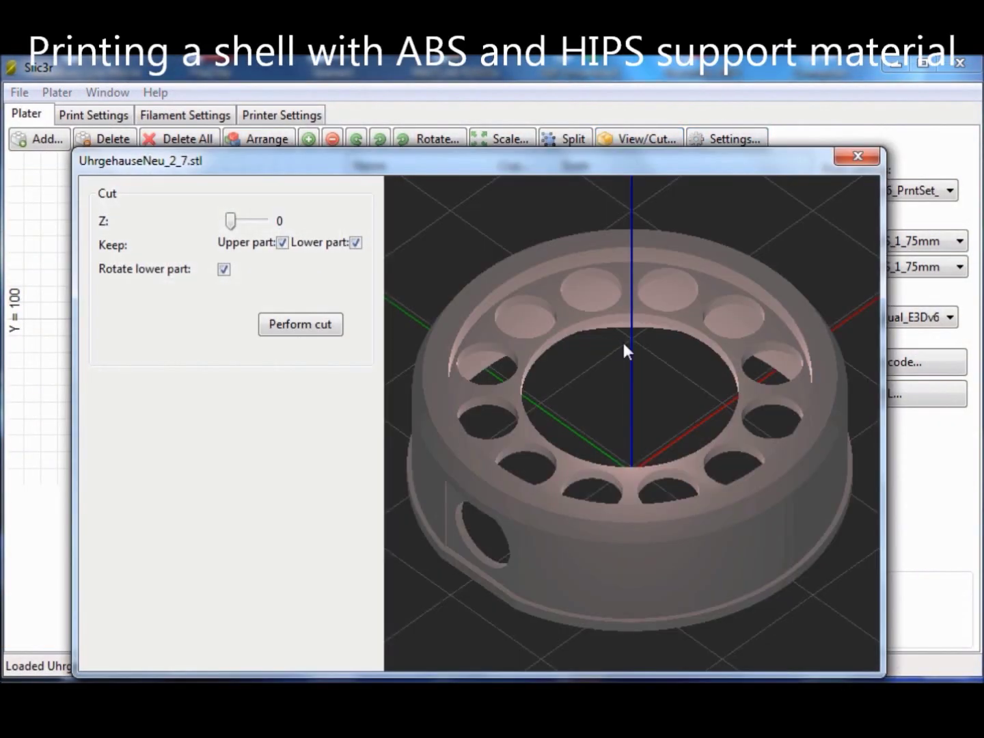
# Step: Rotate the housing model to a side view, then close the View/Cut window
pyautogui.moveTo(628, 362); pyautogui.dragTo(822, 222)
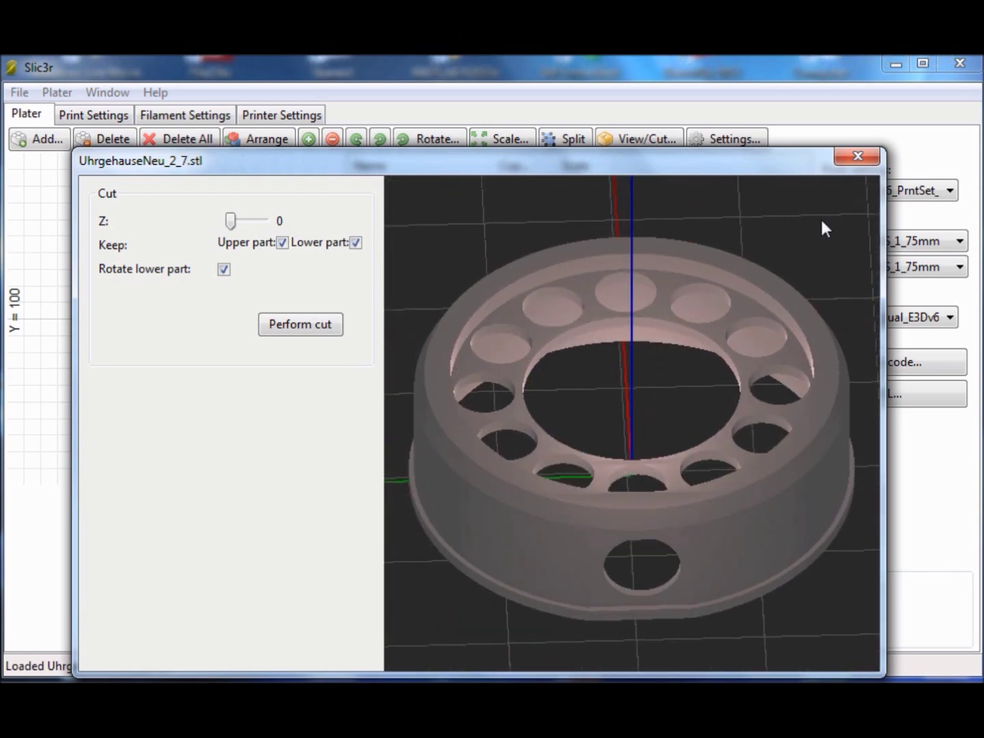
pyautogui.click(857, 157)
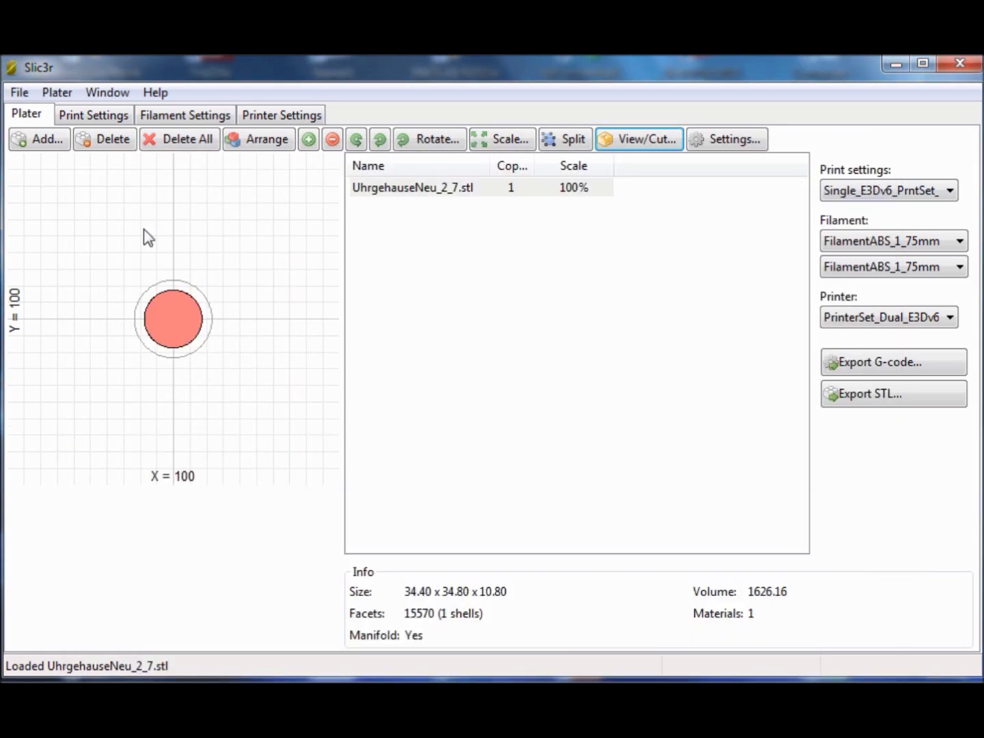
# Step: Check layer height 0.2 mm, first layer 0.25 mm, and perimeter speed 35 mm/s in Print Settings
pyautogui.click(97, 117)
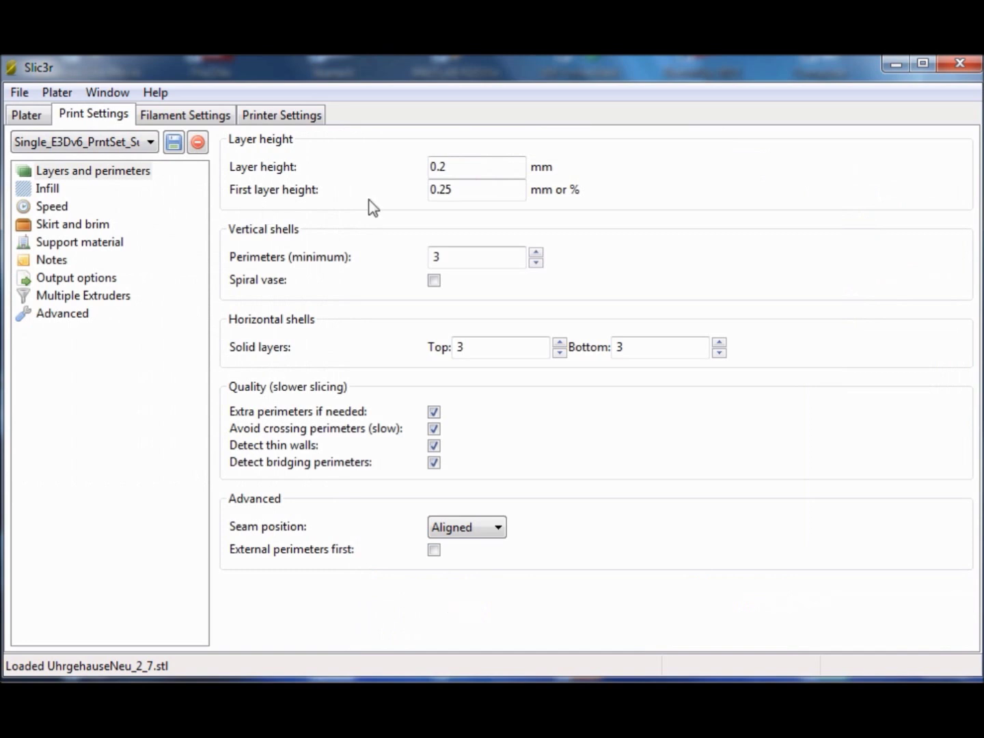
pyautogui.moveTo(451, 171); pyautogui.dragTo(420, 160)
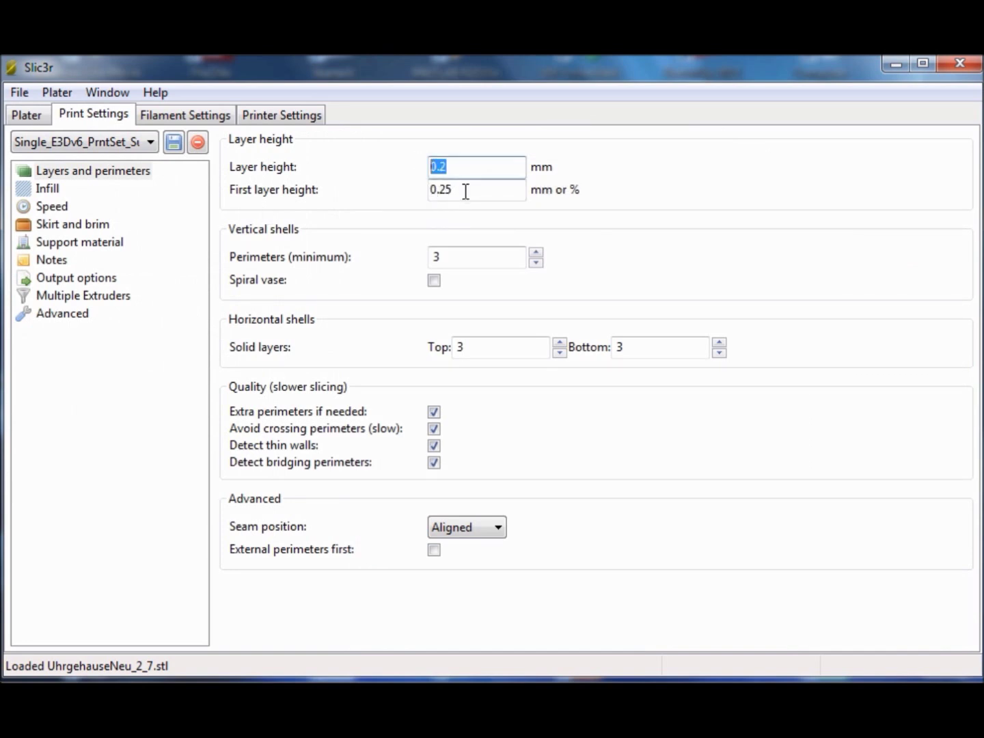
pyautogui.moveTo(465, 191); pyautogui.dragTo(422, 188)
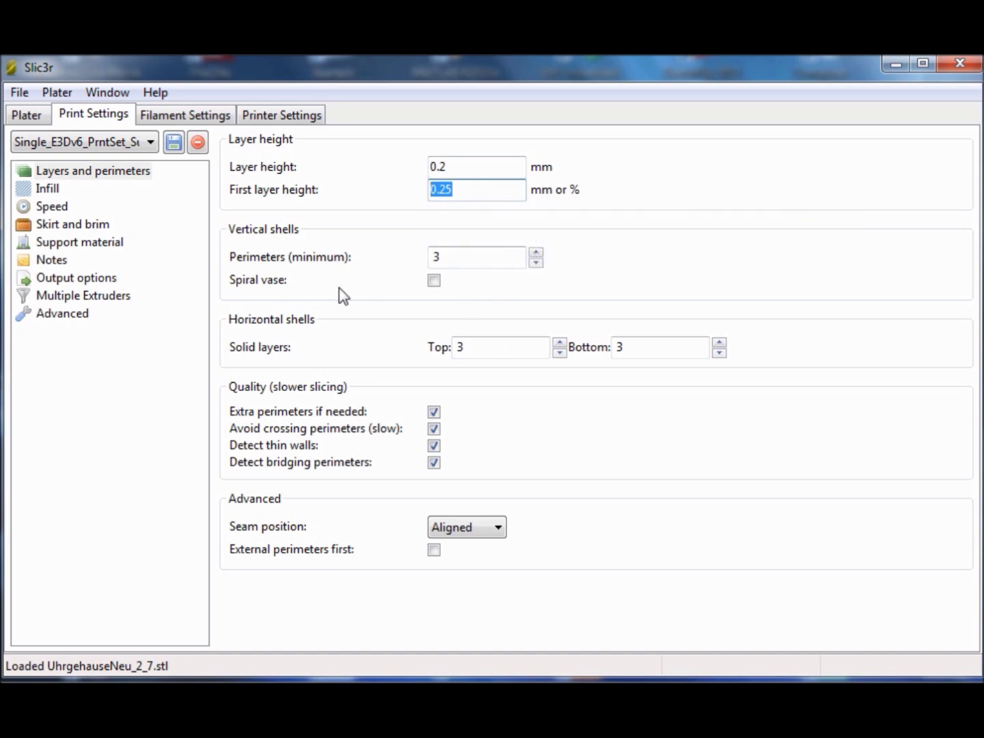
pyautogui.click(55, 205)
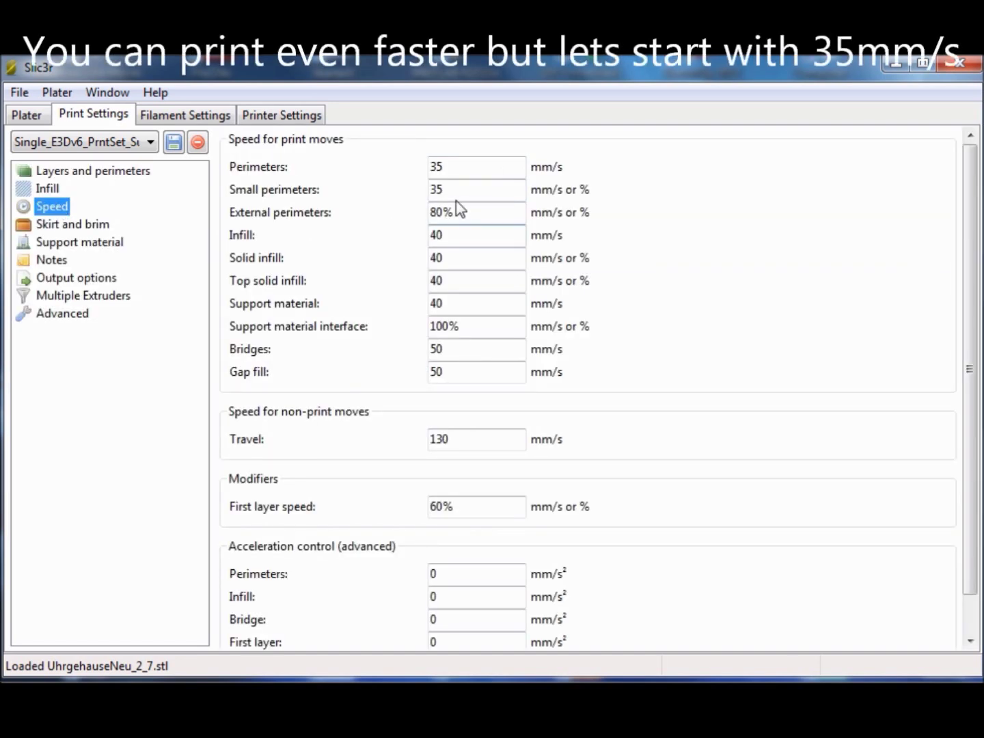
pyautogui.doubleClick(451, 166)
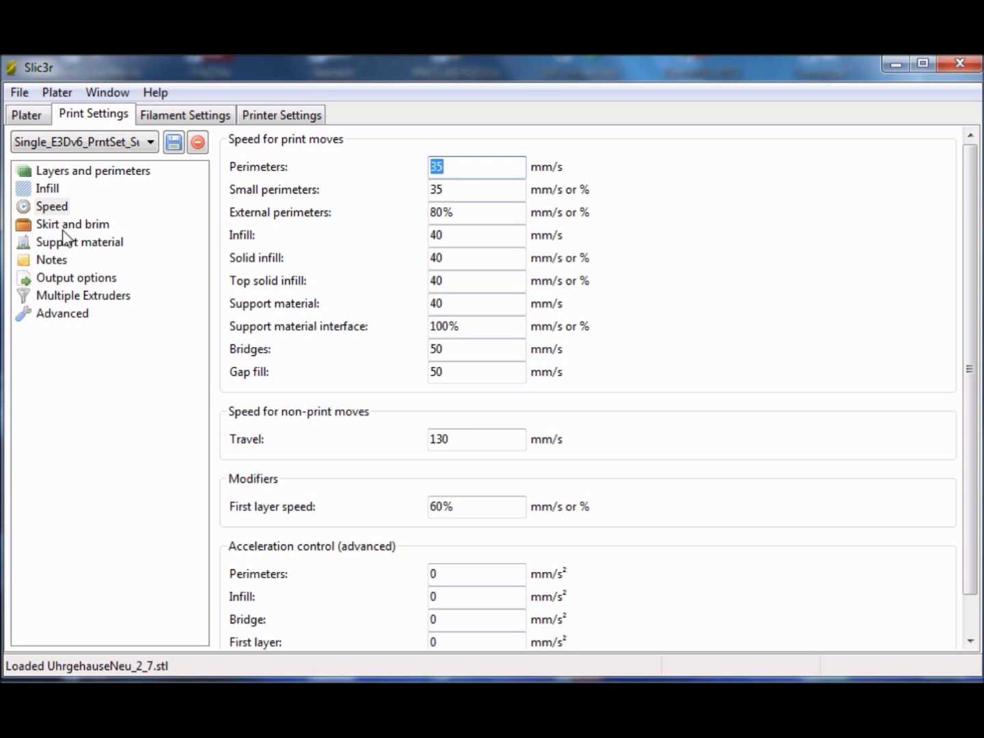
# Step: Enable support material with 3 interface layers and interface pattern spacing 0
pyautogui.click(68, 243)
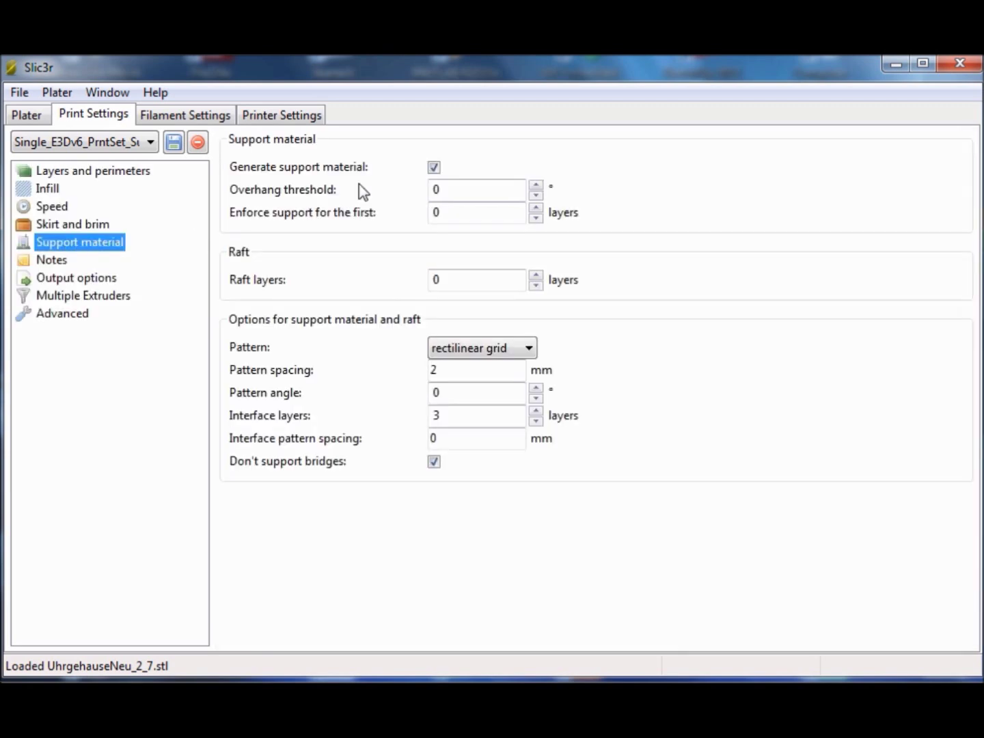
pyautogui.click(433, 167)
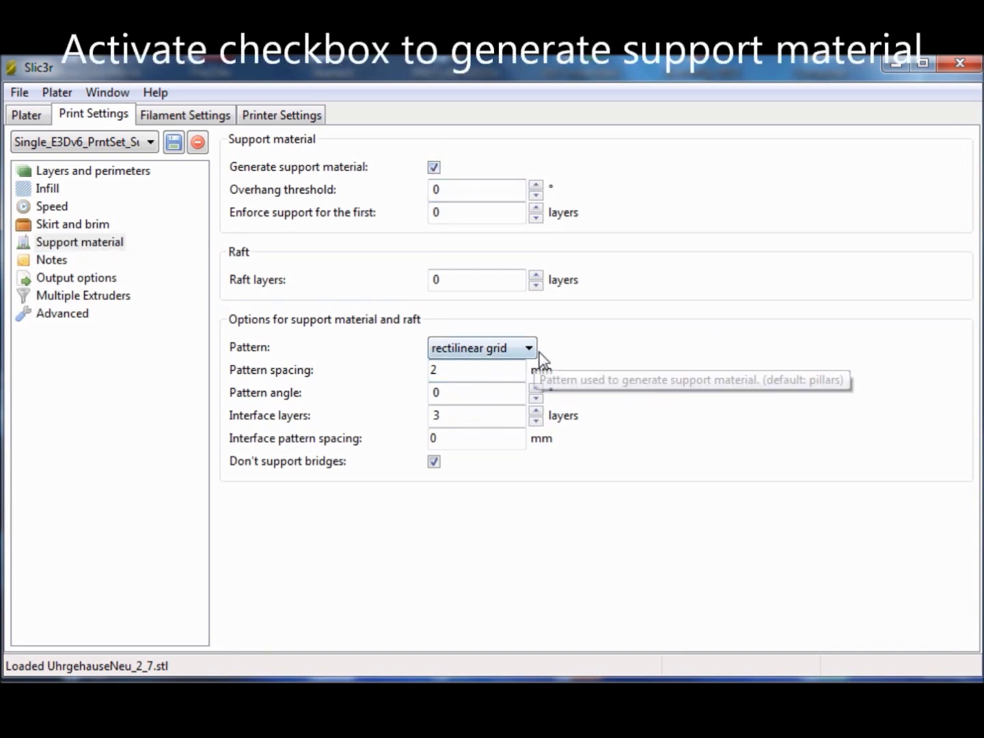
pyautogui.moveTo(447, 369); pyautogui.dragTo(424, 369)
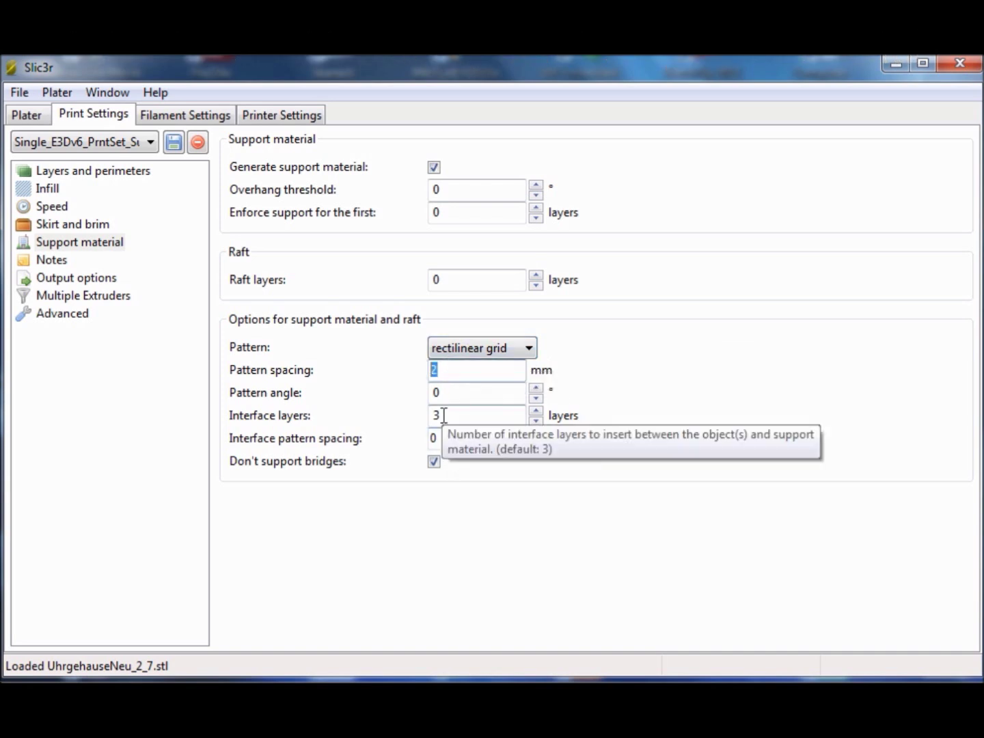
pyautogui.moveTo(441, 414); pyautogui.dragTo(232, 424)
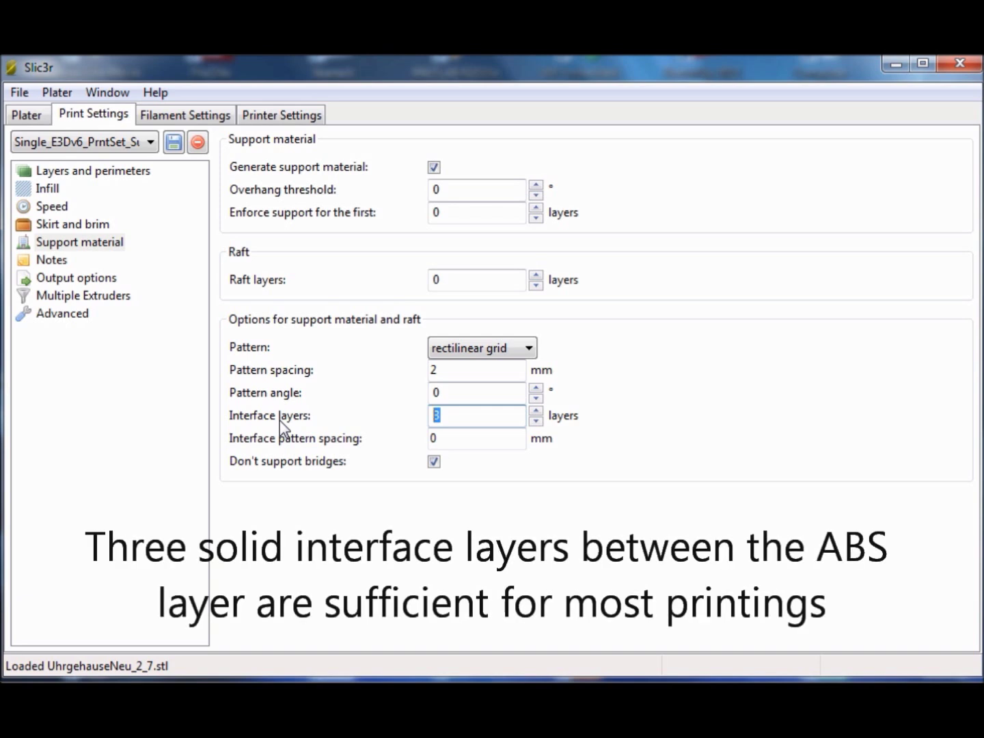
pyautogui.click(456, 440)
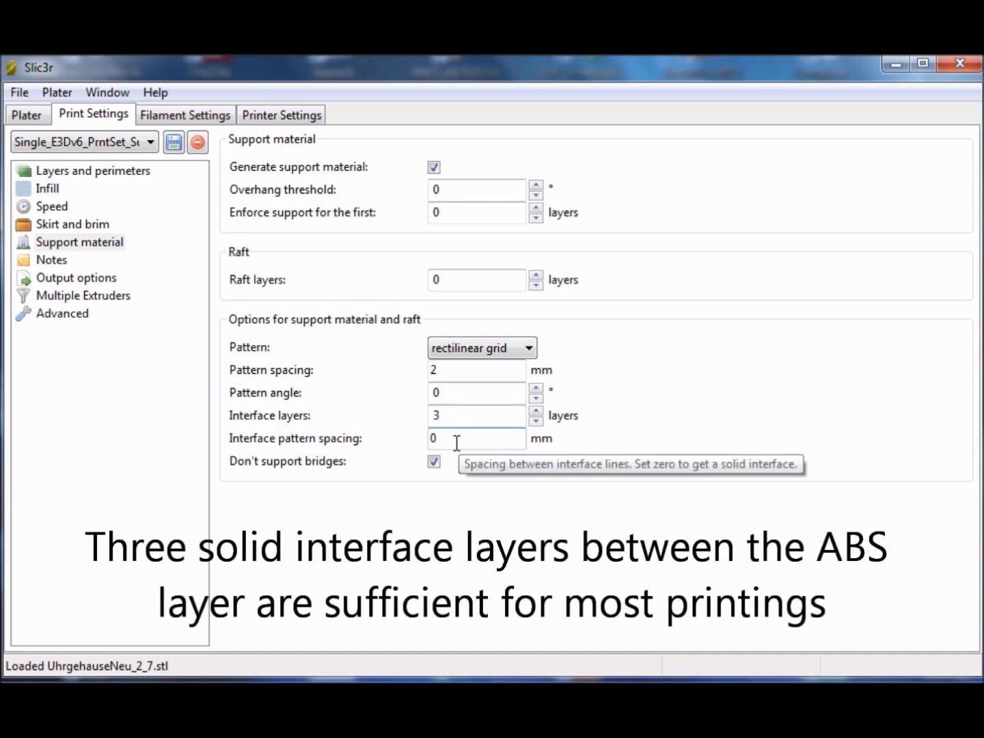
pyautogui.moveTo(449, 438); pyautogui.dragTo(412, 445)
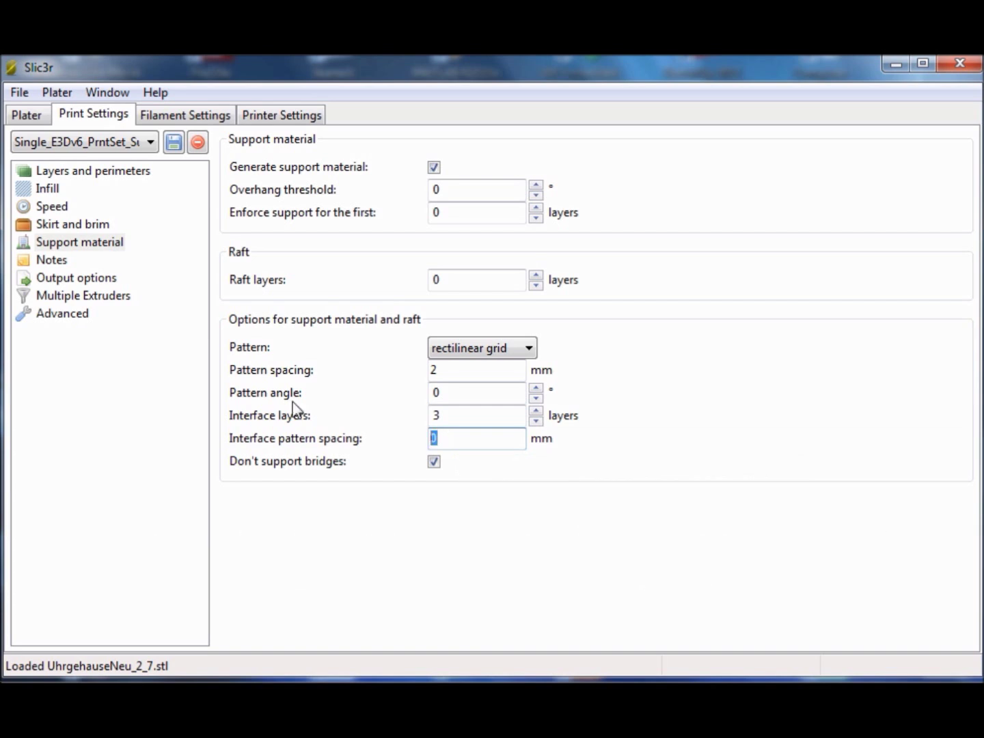
pyautogui.click(113, 298)
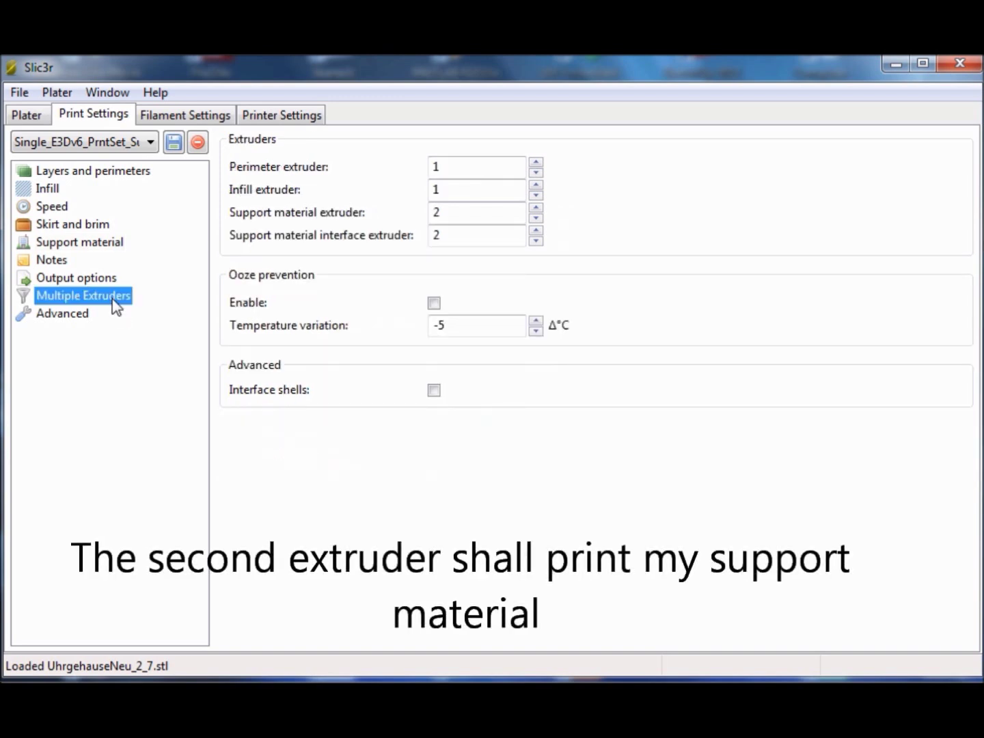
# Step: Assign support material and support interface to extruder 2
pyautogui.click(446, 215)
pyautogui.click(452, 239)
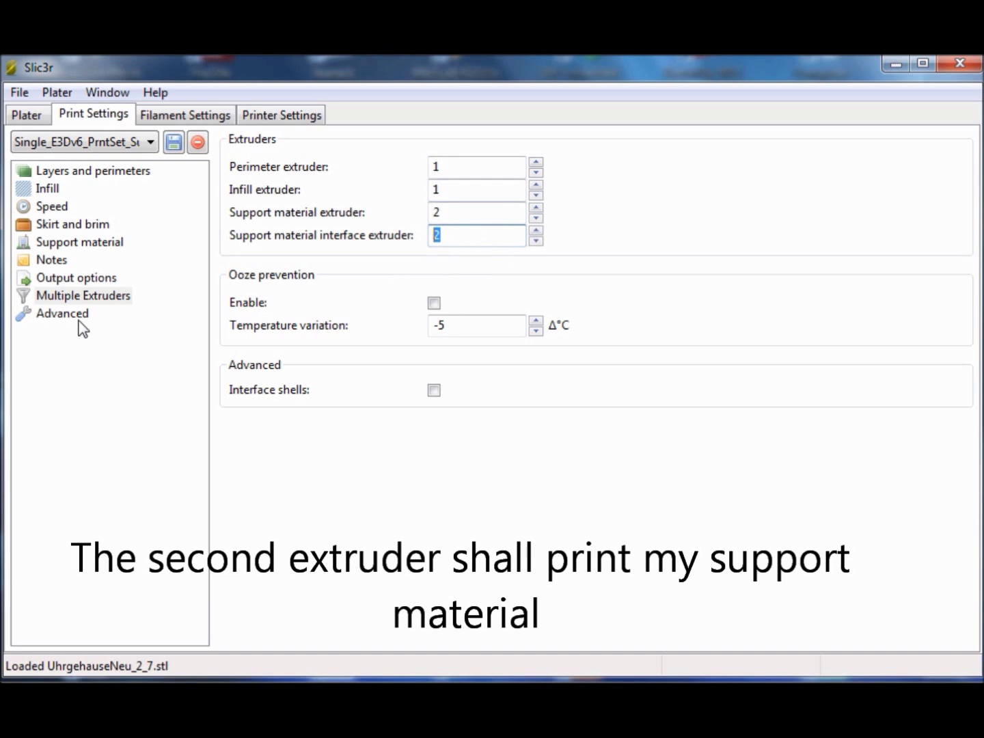
pyautogui.click(62, 313)
# Step: Check the ABS filament's first-layer temperatures: 230 °C extruder and 110 °C bed
pyautogui.click(185, 114)
pyautogui.doubleClick(504, 257)
pyautogui.doubleClick(508, 279)
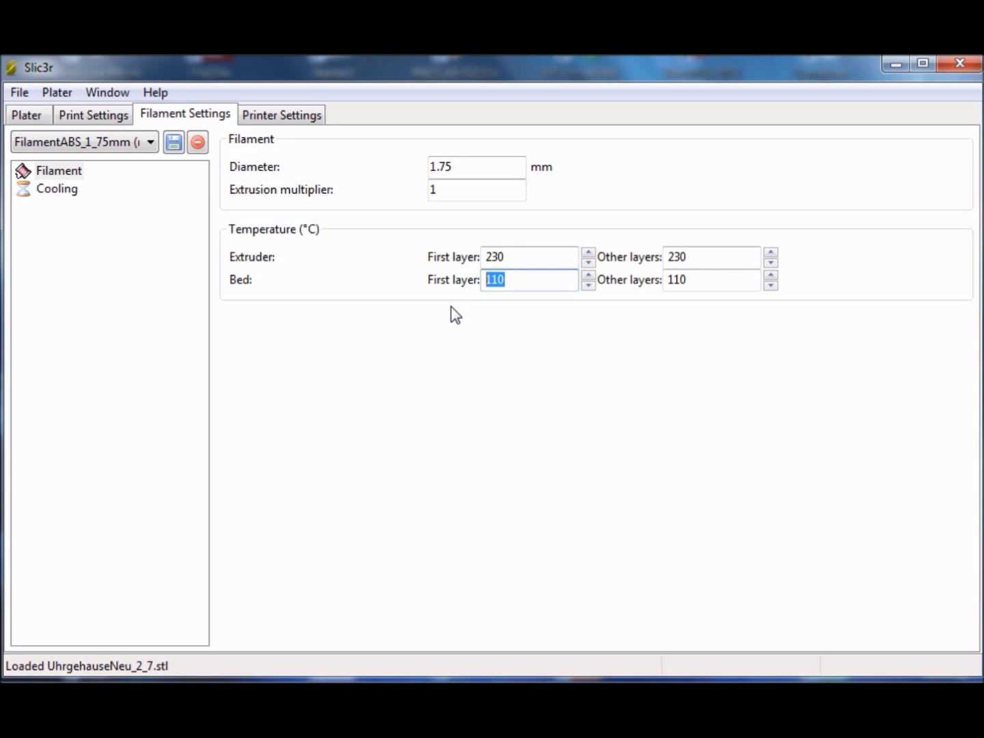
pyautogui.click(290, 118)
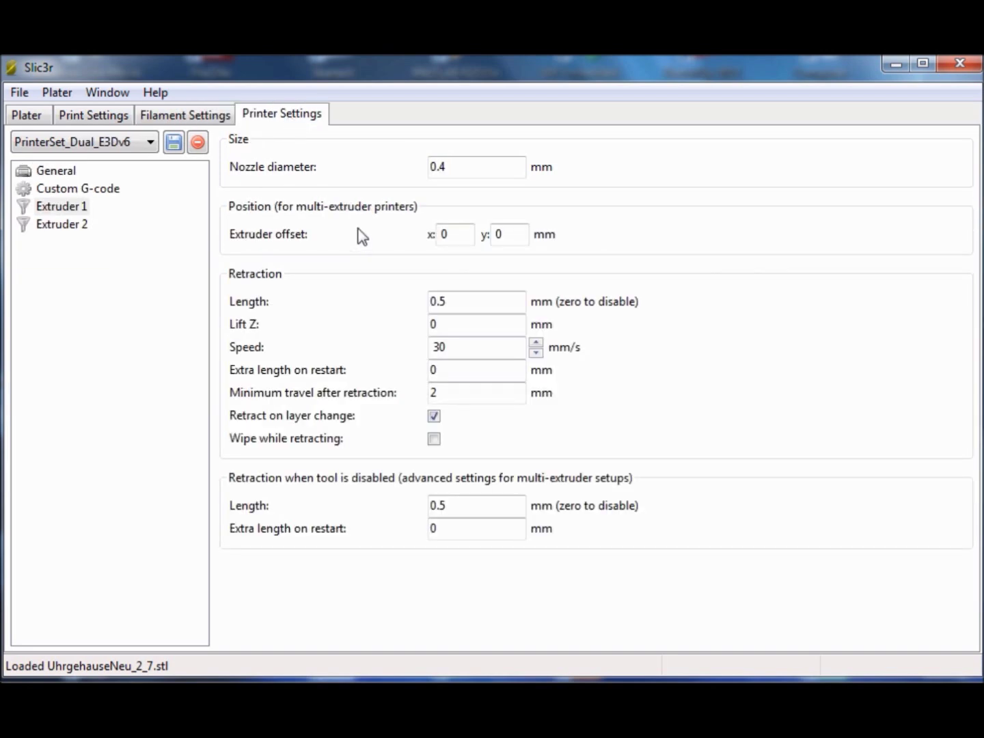
# Step: Review Extruder 1's nozzle diameter, retraction length and speed, and tool-disabled retraction
pyautogui.doubleClick(451, 167)
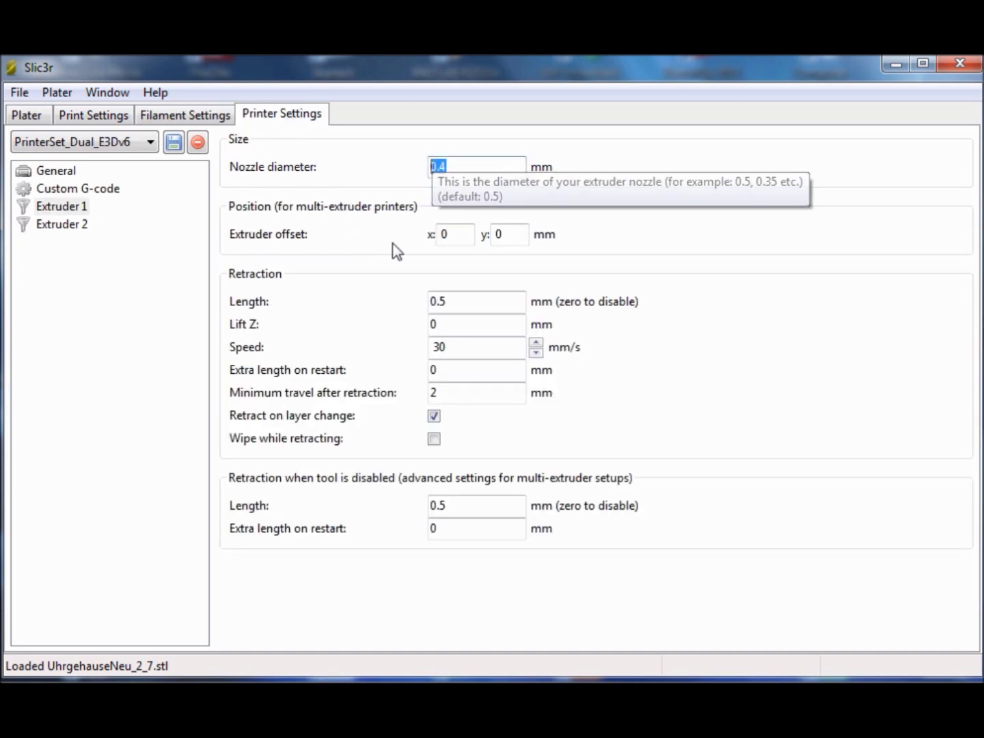
pyautogui.doubleClick(452, 301)
pyautogui.doubleClick(451, 347)
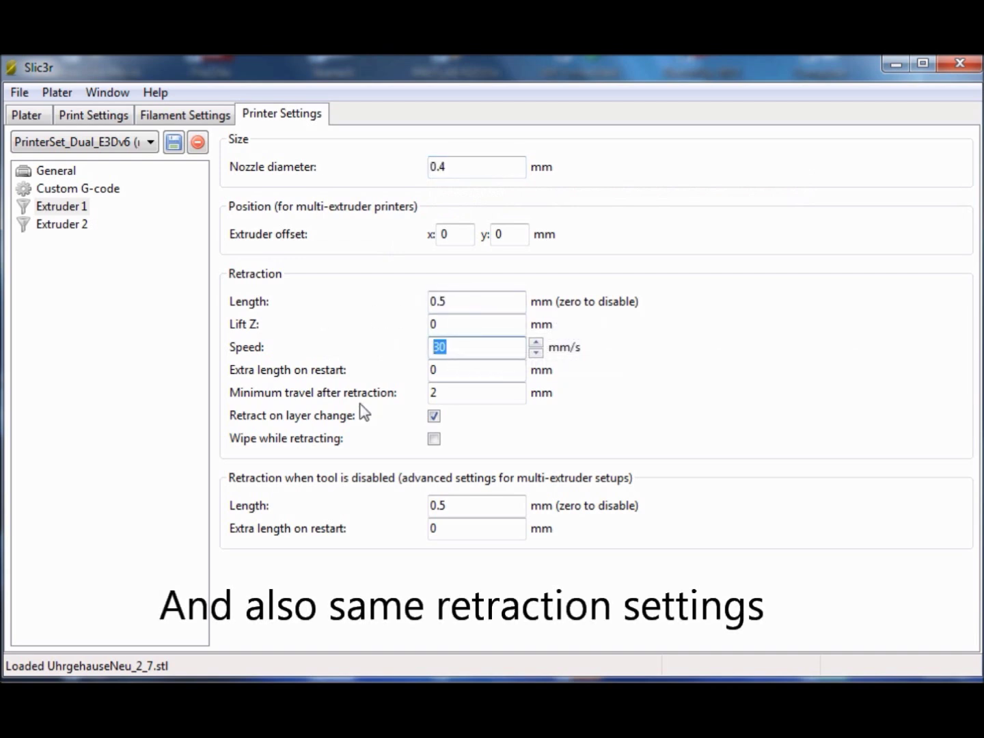
pyautogui.doubleClick(451, 505)
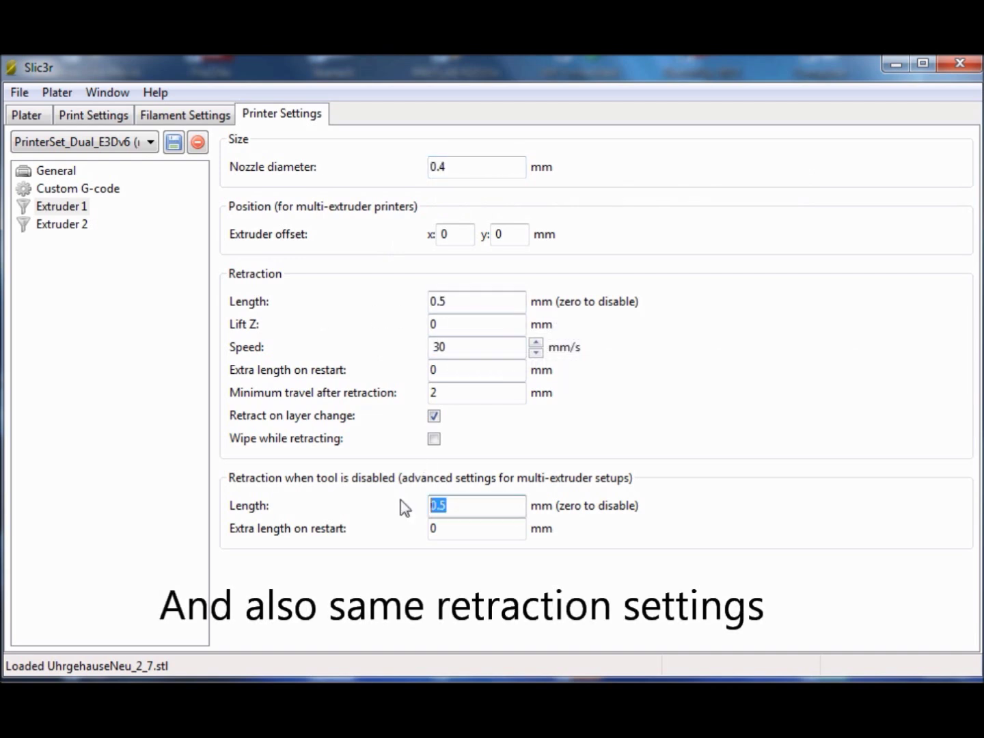
# Step: Check Extruder 2's offset of x 27, y 0.5 mm and its retraction values
pyautogui.click(68, 226)
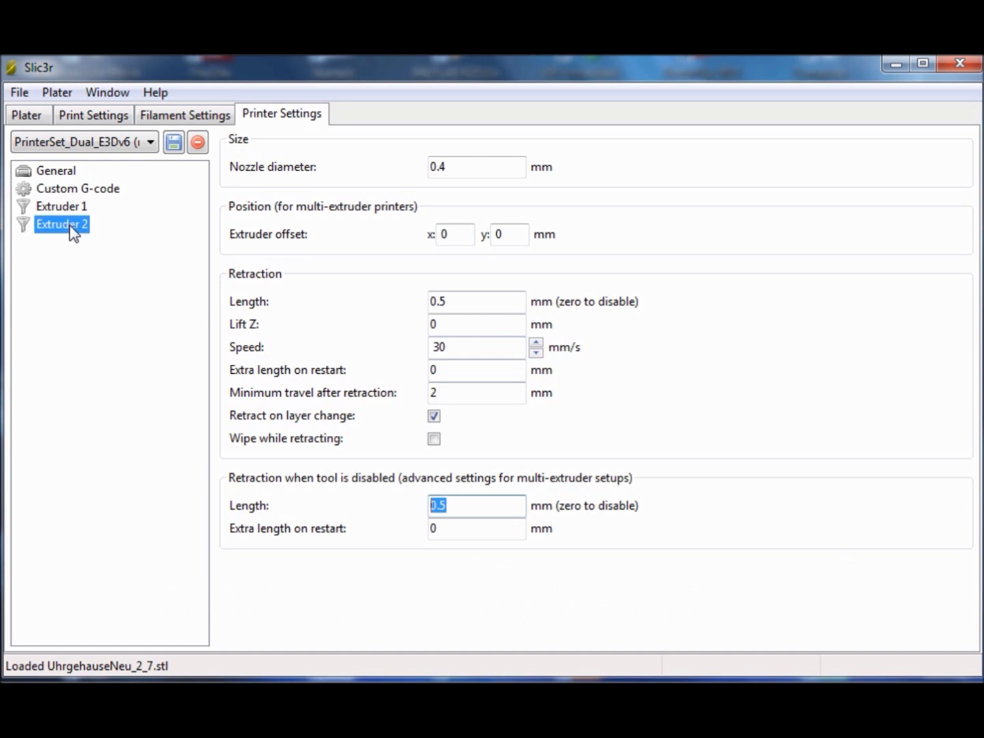
pyautogui.doubleClick(460, 235)
pyautogui.doubleClick(502, 235)
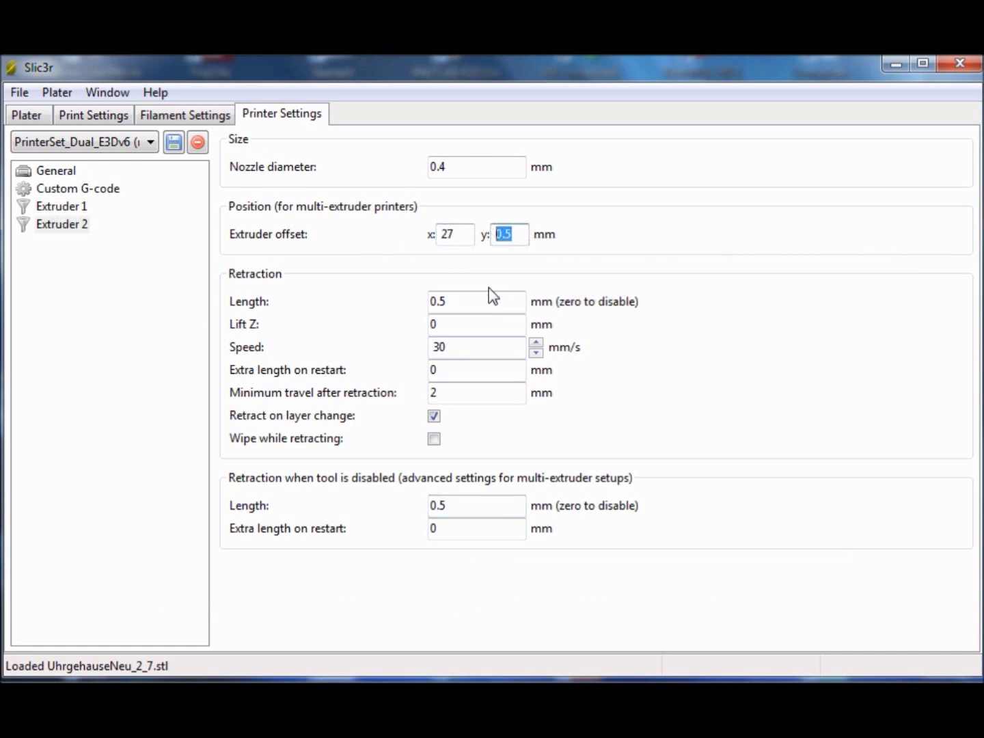
pyautogui.click(451, 301)
pyautogui.moveTo(451, 301); pyautogui.dragTo(416, 302)
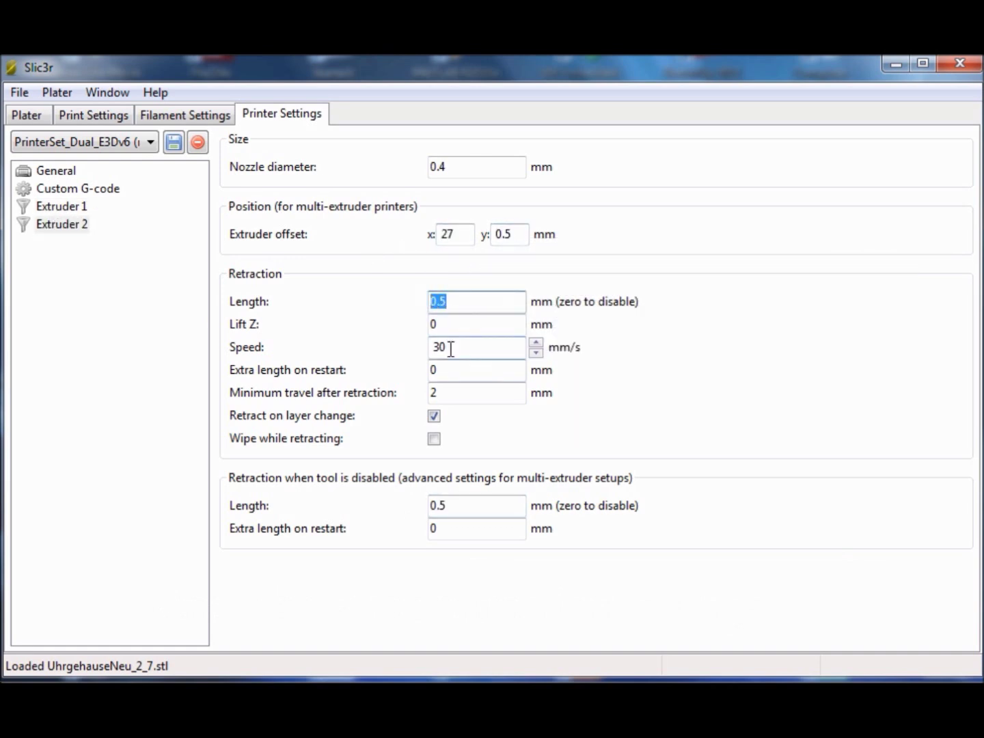
pyautogui.moveTo(451, 347); pyautogui.dragTo(432, 348)
pyautogui.moveTo(452, 506); pyautogui.dragTo(395, 508)
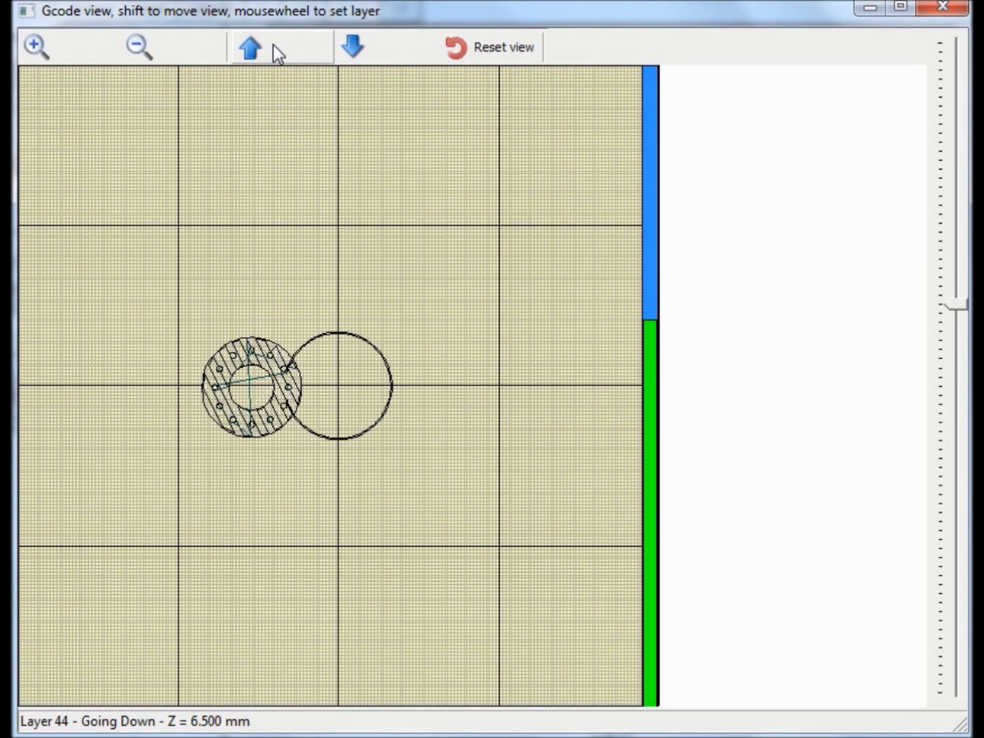
# Step: Step the G-code preview up layer by layer from layer 44 past layer 52
pyautogui.click(268, 49)
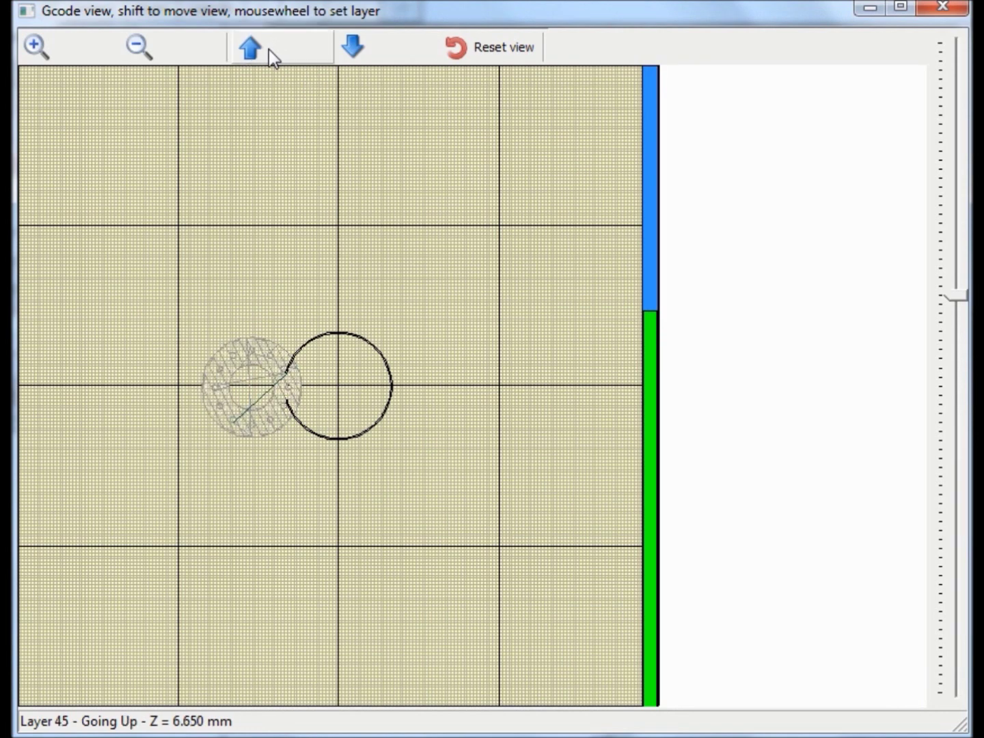
pyautogui.click(268, 49)
pyautogui.click(269, 49)
pyautogui.click(268, 50)
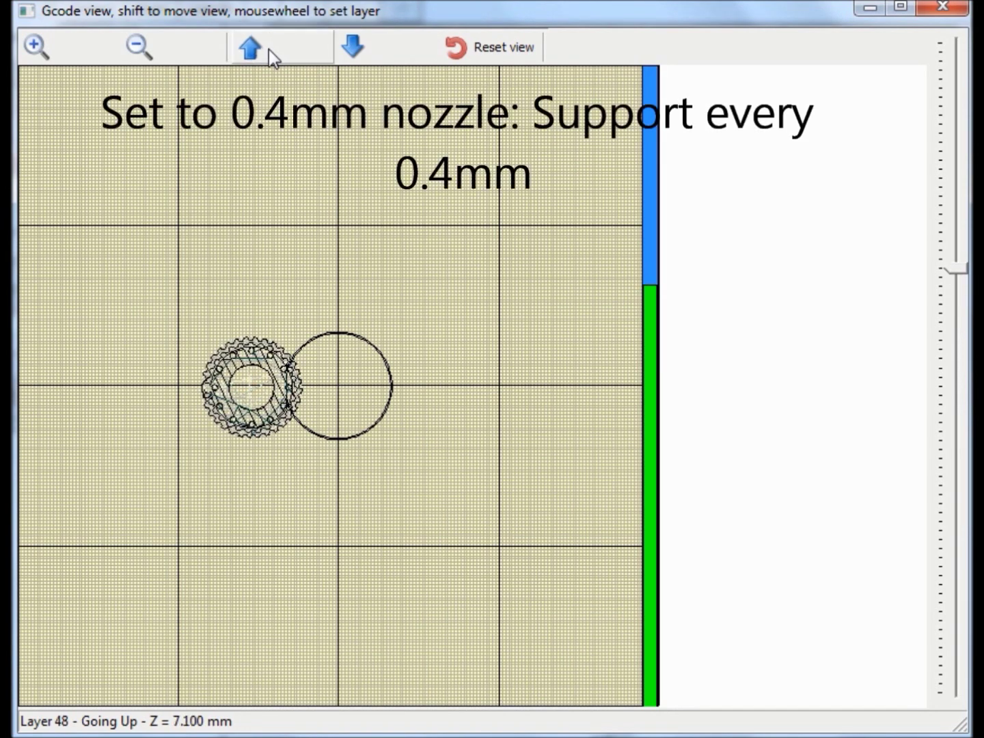
pyautogui.click(269, 49)
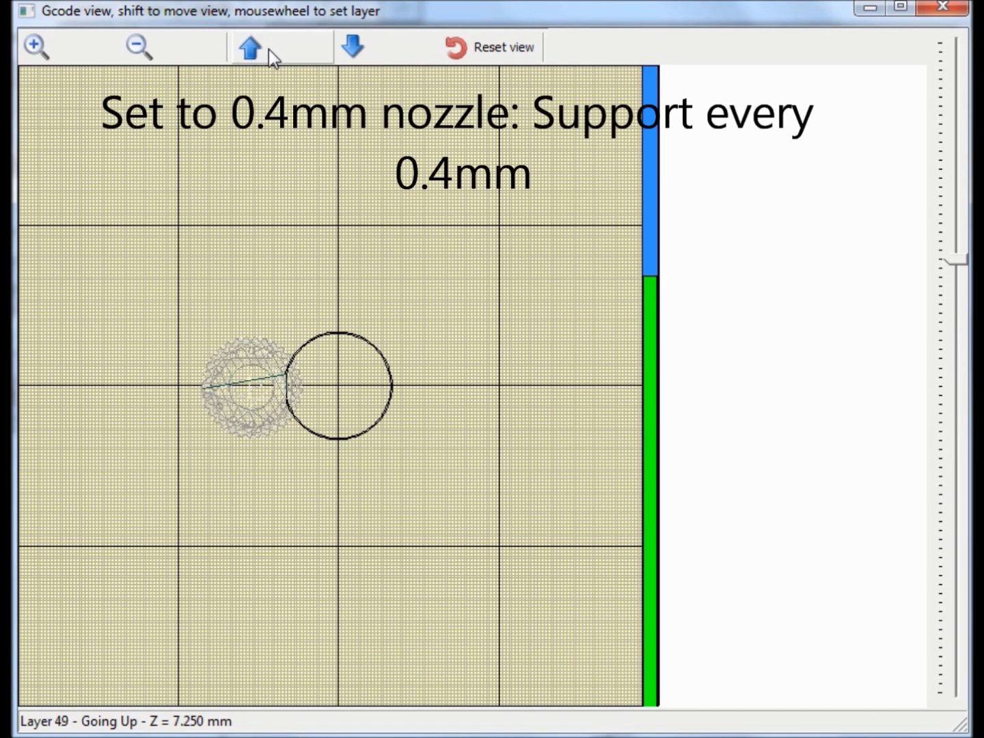
pyautogui.click(268, 50)
pyautogui.click(268, 49)
pyautogui.click(268, 49)
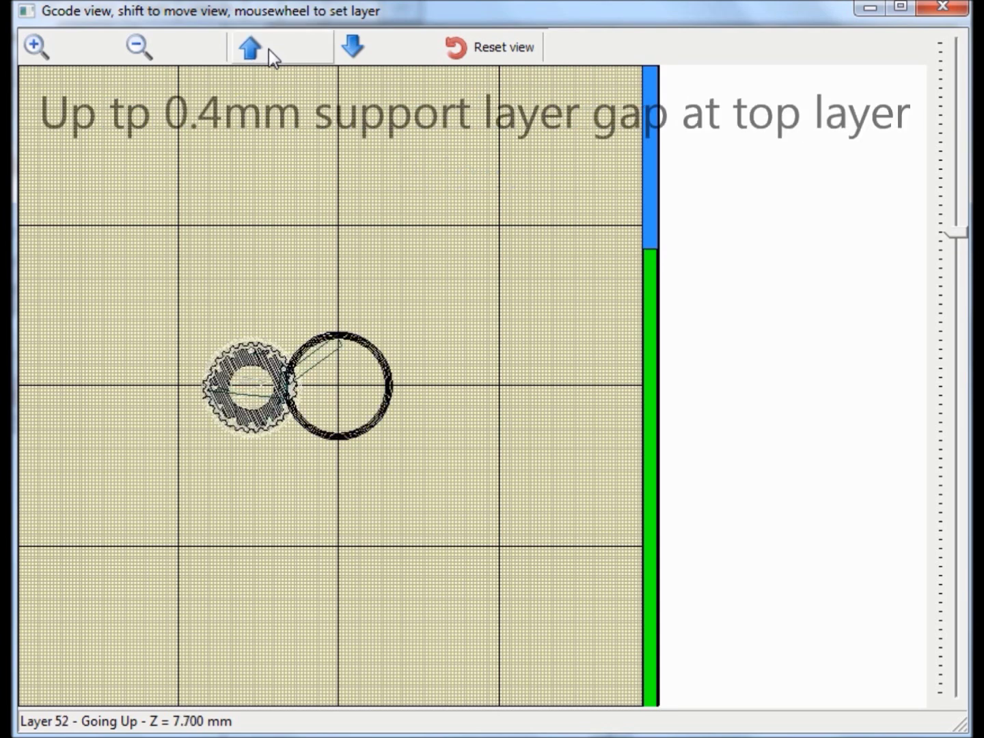
pyautogui.click(268, 50)
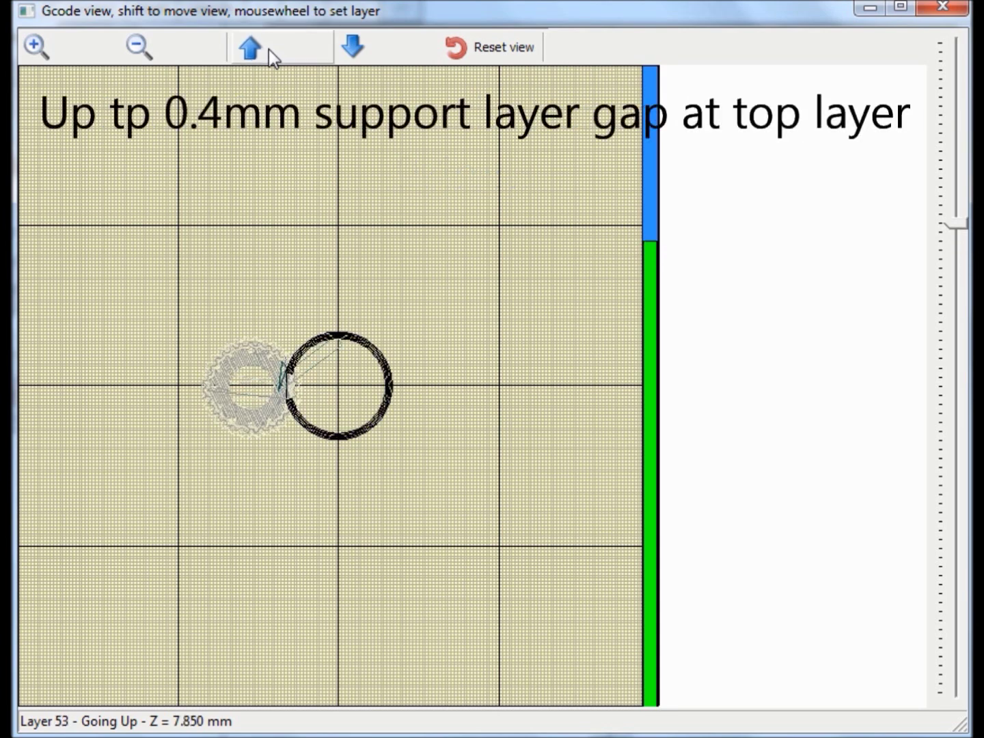
pyautogui.click(268, 49)
pyautogui.click(268, 50)
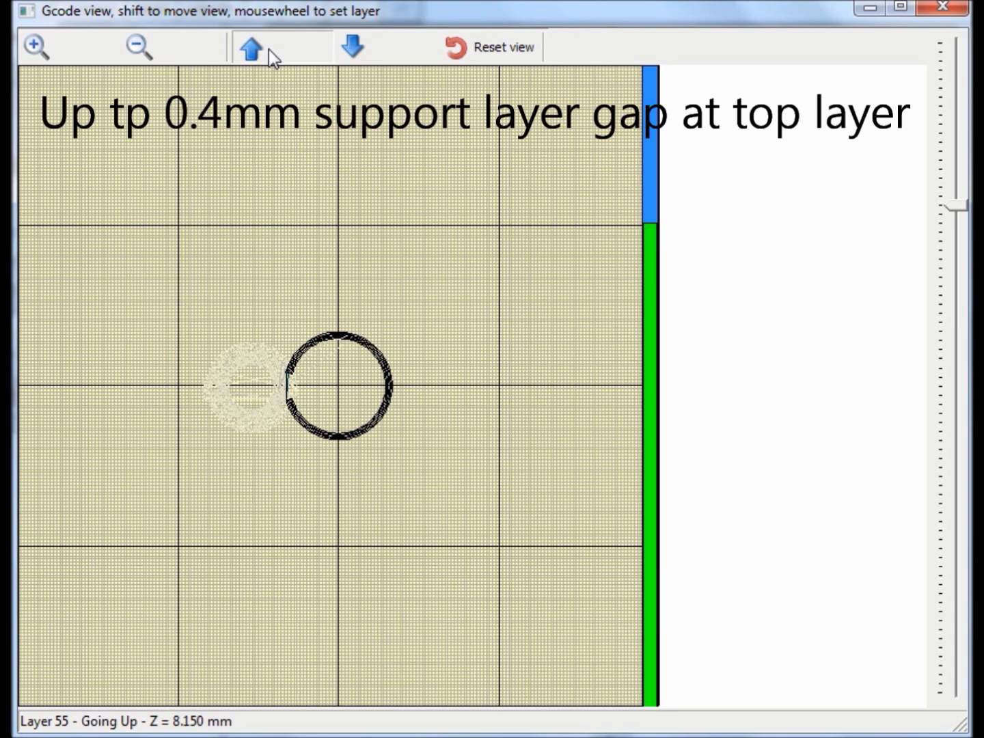
pyautogui.click(268, 49)
pyautogui.click(269, 49)
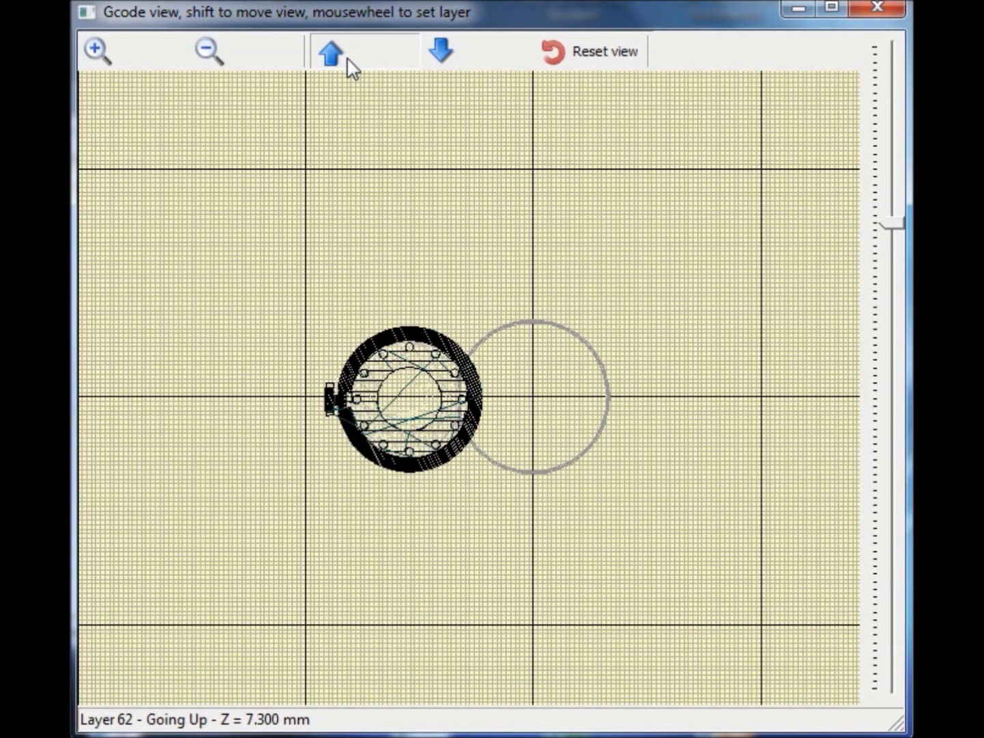
# Step: Keep stepping up through layer 70 to layer 74 to inspect the support gap
pyautogui.click(346, 57)
pyautogui.click(347, 57)
pyautogui.click(346, 57)
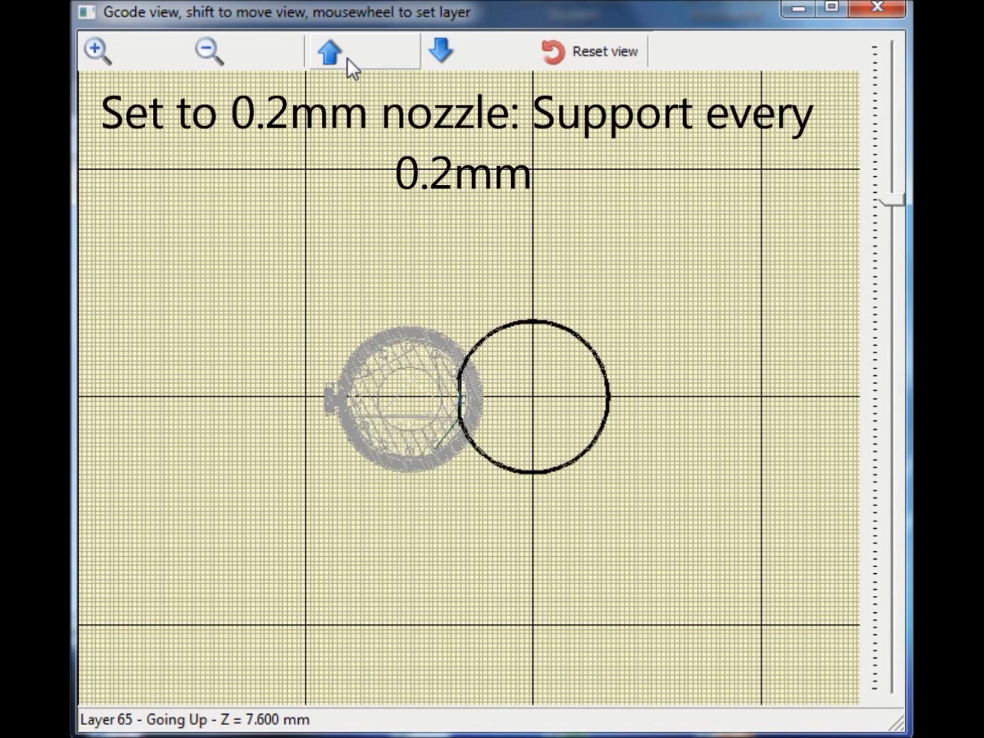
pyautogui.click(347, 57)
pyautogui.click(347, 57)
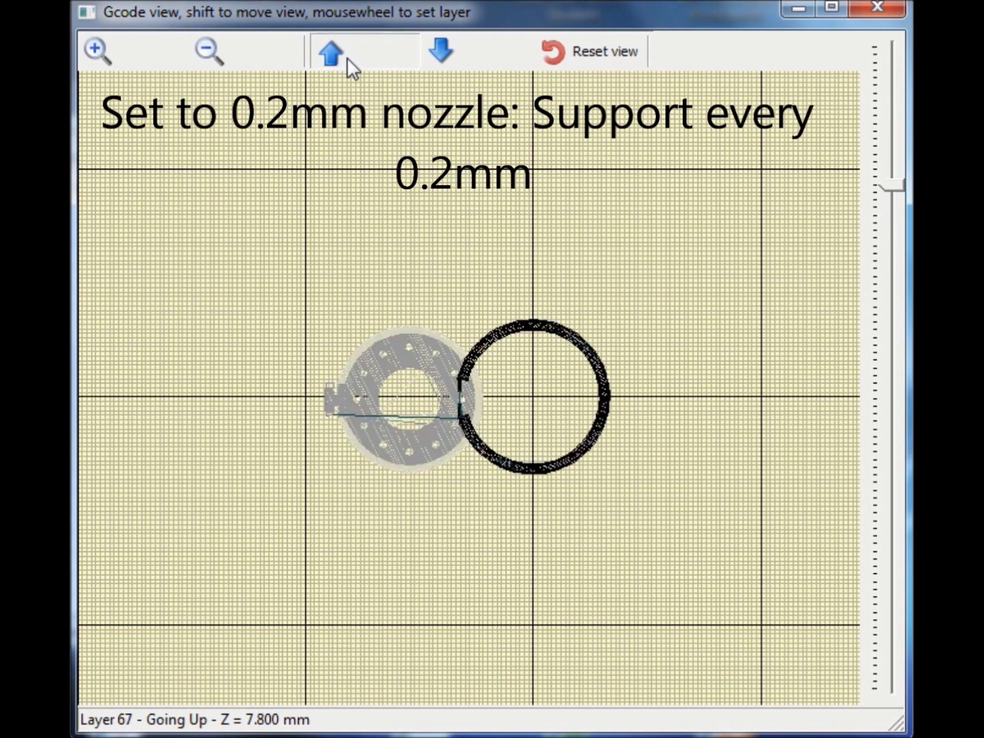
pyautogui.click(346, 57)
pyautogui.click(347, 57)
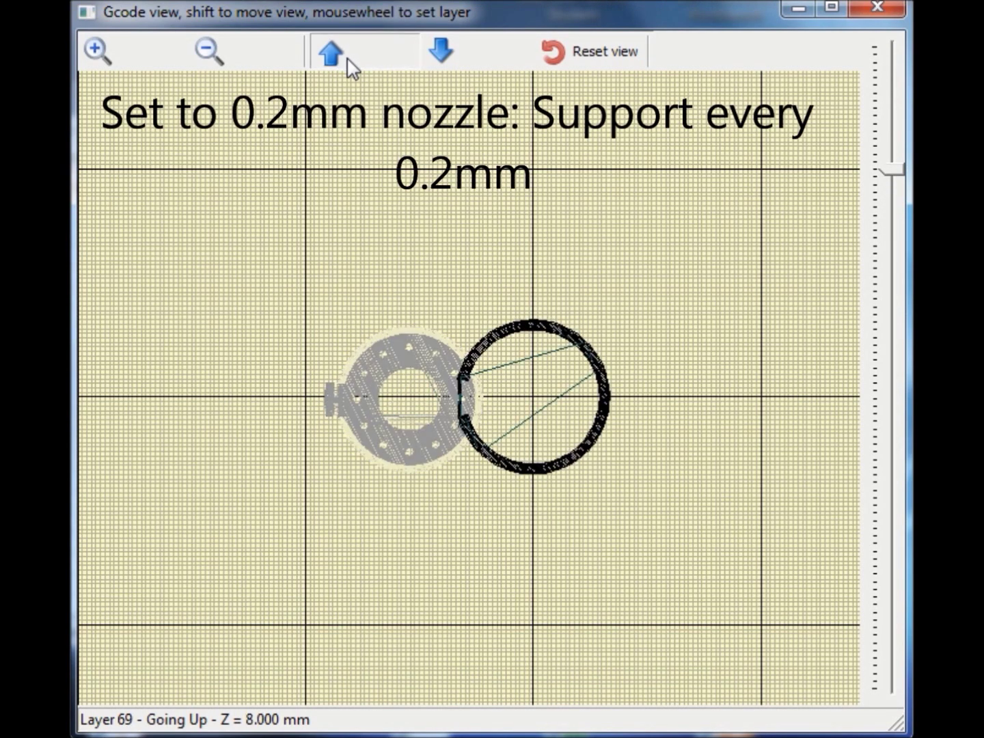
pyautogui.click(347, 58)
pyautogui.click(346, 56)
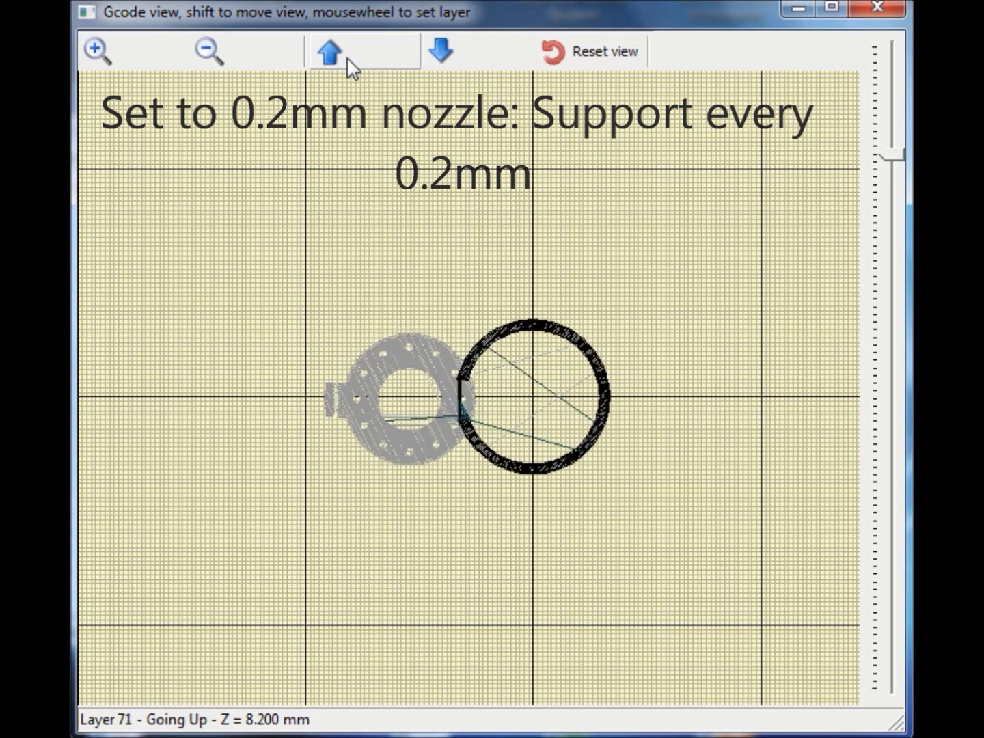
pyautogui.click(347, 57)
pyautogui.click(347, 56)
pyautogui.click(346, 57)
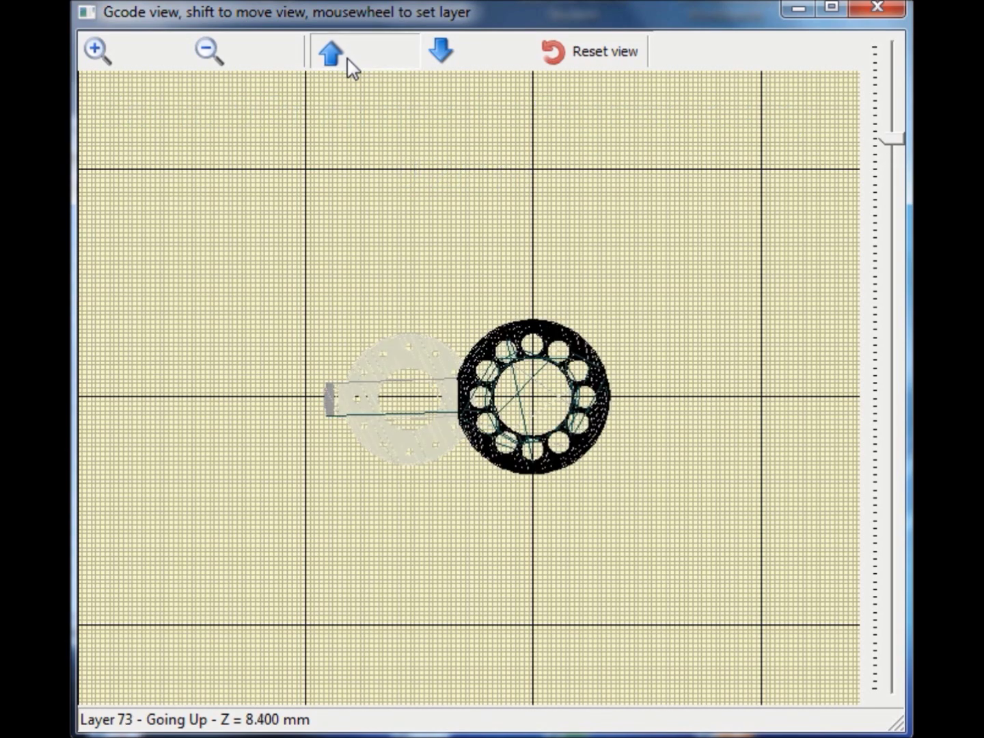